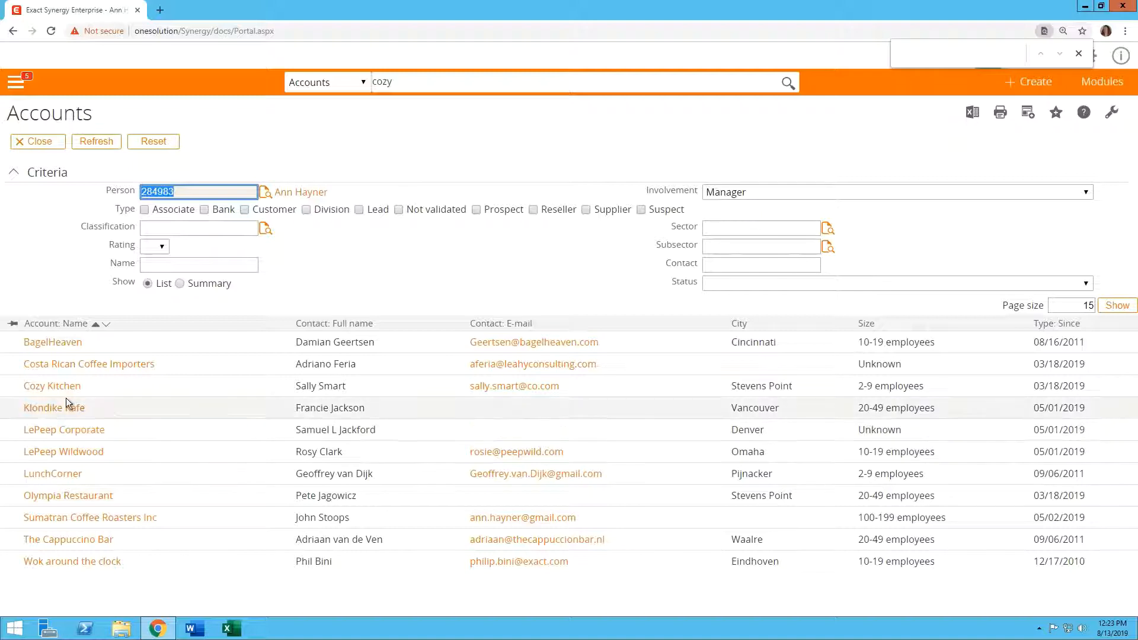
Open the Cozy Kitchen account from the 'cozy' accounts search results
{"action": "left_click", "coordinate": [46, 391]}
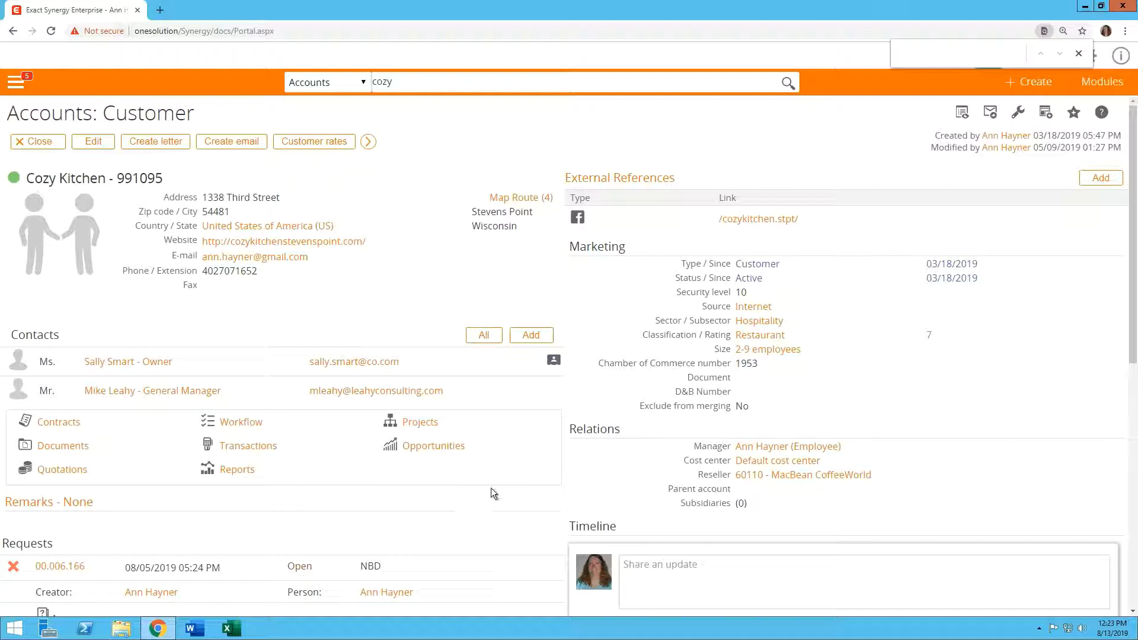
Open the Customize settings for the Cozy Kitchen account card
{"action": "left_click", "coordinate": [1017, 113]}
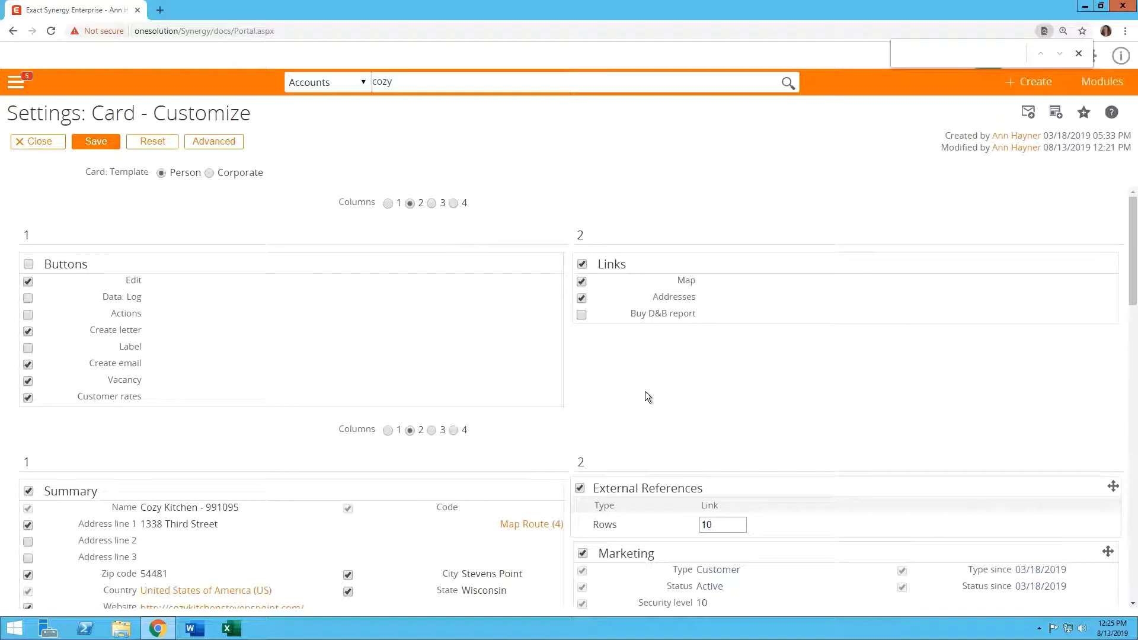
Scroll down the Card - Customize settings to the Monitor section
{"action": "scroll", "coordinate": [645, 391], "scroll_direction": "down", "scroll_amount": 3}
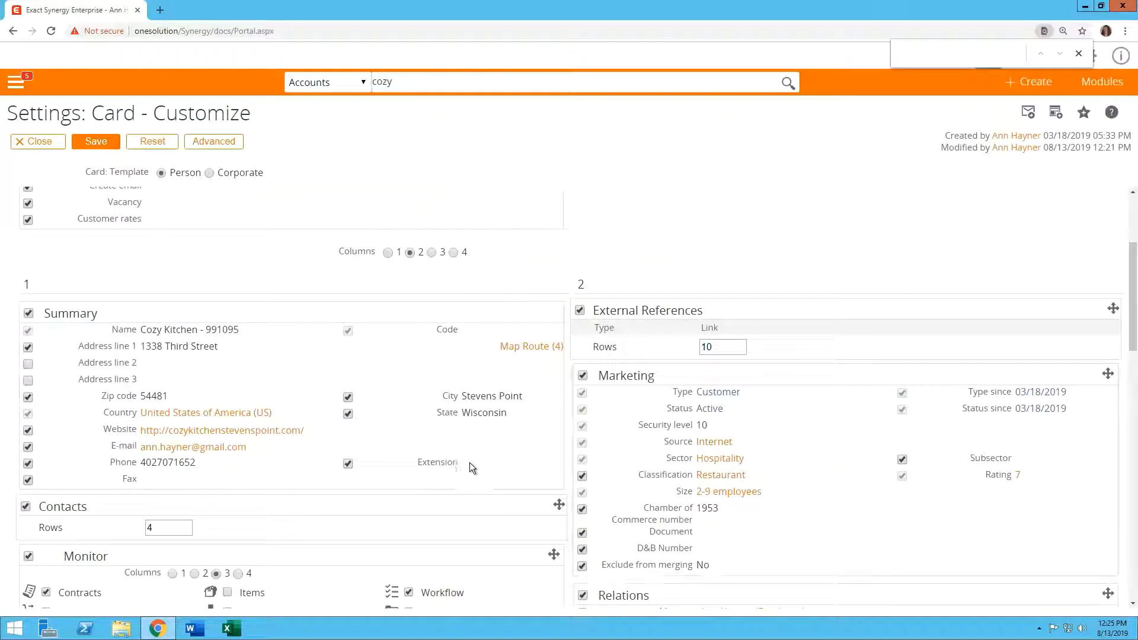
{"action": "scroll", "coordinate": [470, 505], "scroll_direction": "down", "scroll_amount": 1}
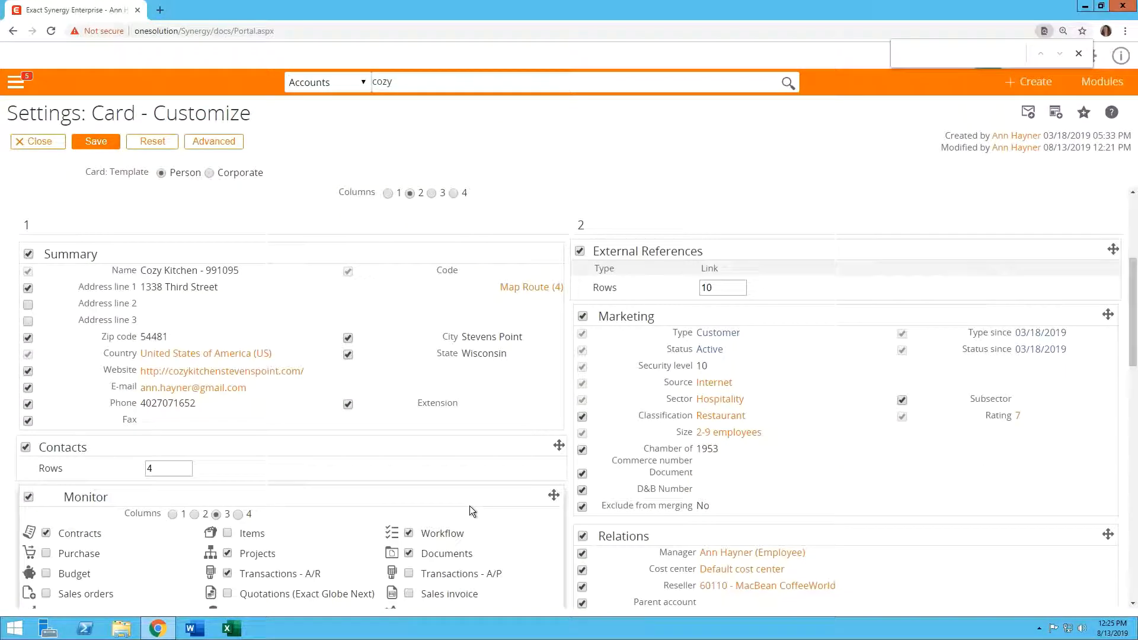
{"action": "scroll", "coordinate": [470, 504], "scroll_direction": "down", "scroll_amount": 1}
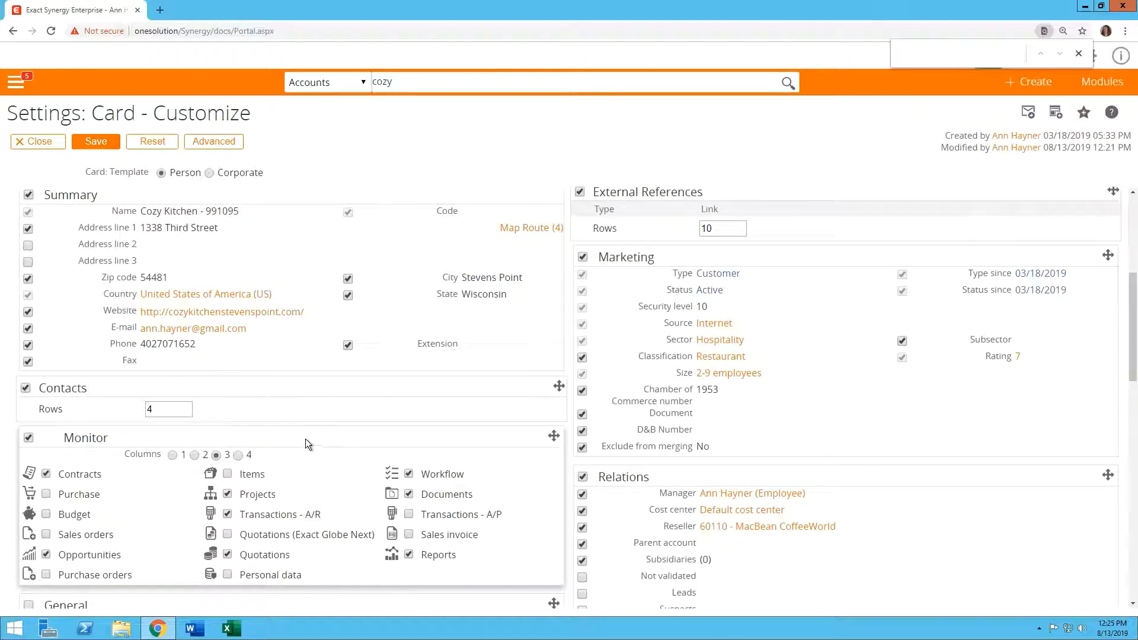
{"action": "scroll", "coordinate": [304, 440], "scroll_direction": "down", "scroll_amount": 1}
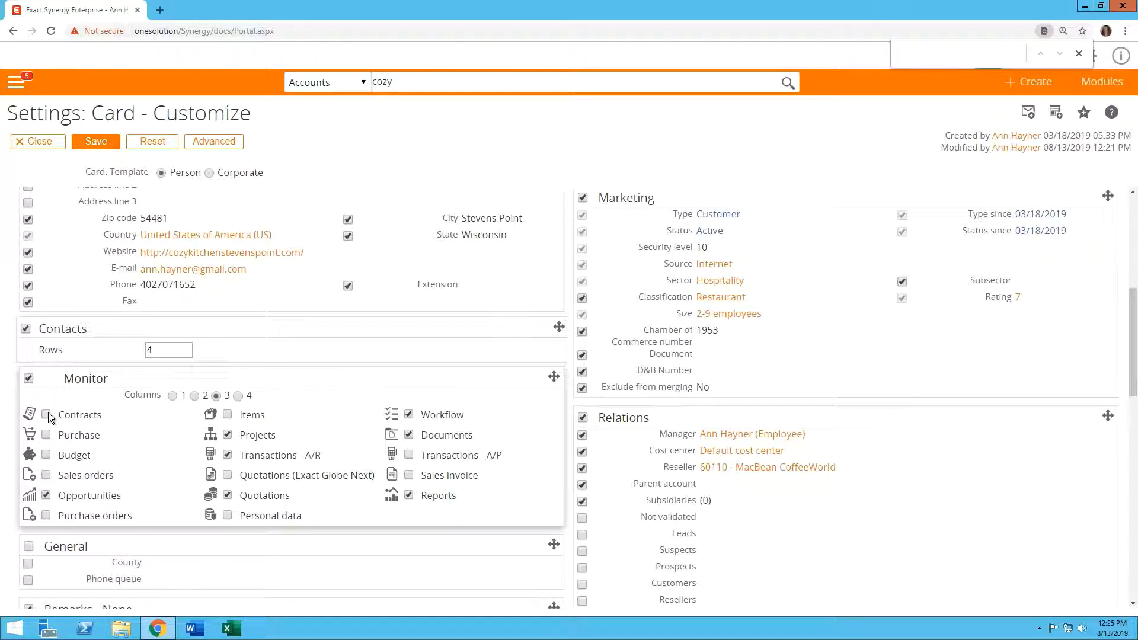
Remove Projects and Reports from the Monitor links and set Monitor to 2 columns
{"action": "left_click", "coordinate": [227, 437]}
{"action": "left_click", "coordinate": [408, 496]}
{"action": "left_click", "coordinate": [195, 396]}
Limit Contacts to 2 rows, move the Contacts section above Monitor, and save
{"action": "left_click", "coordinate": [165, 350]}
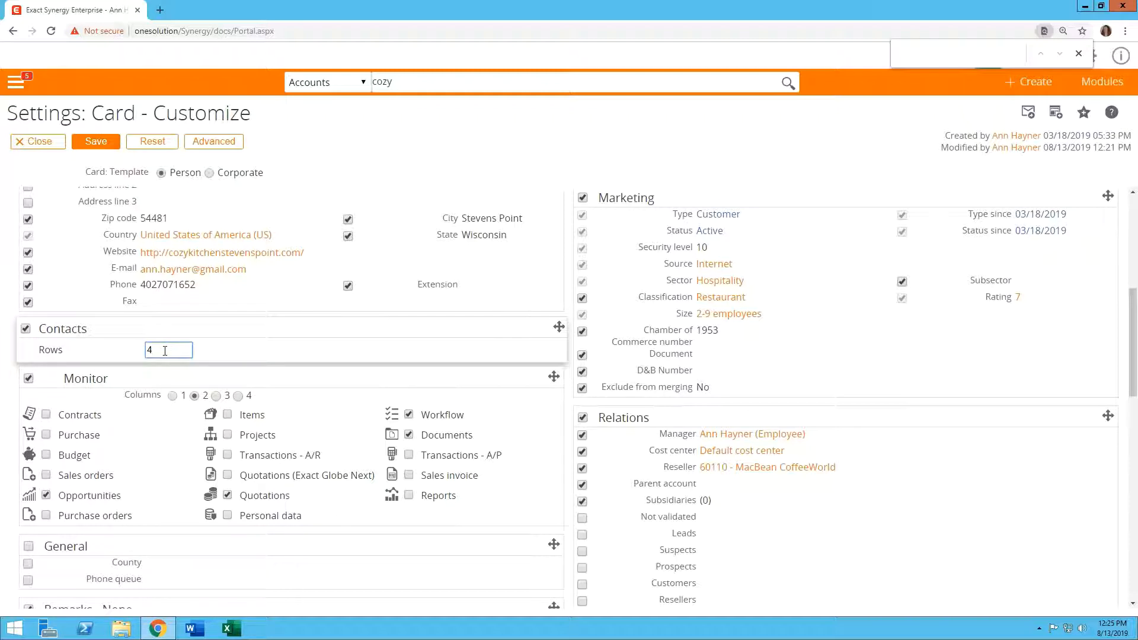
{"action": "type", "text": "2"}
{"action": "left_click_drag", "start_coordinate": [227, 326], "coordinate": [578, 203]}
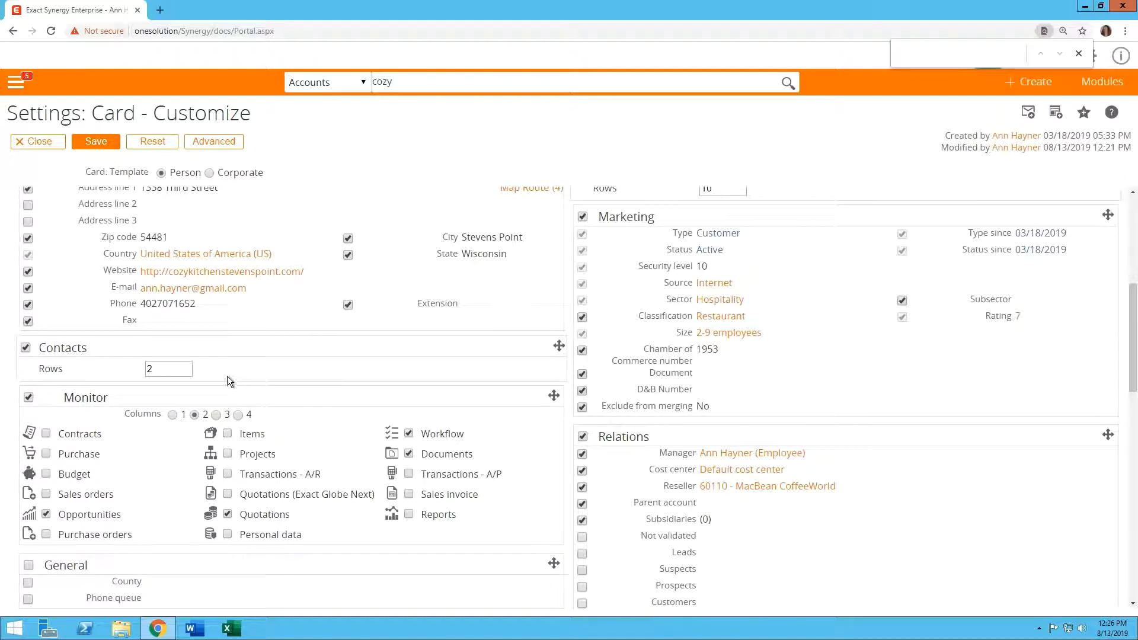
{"action": "left_click", "coordinate": [94, 144]}
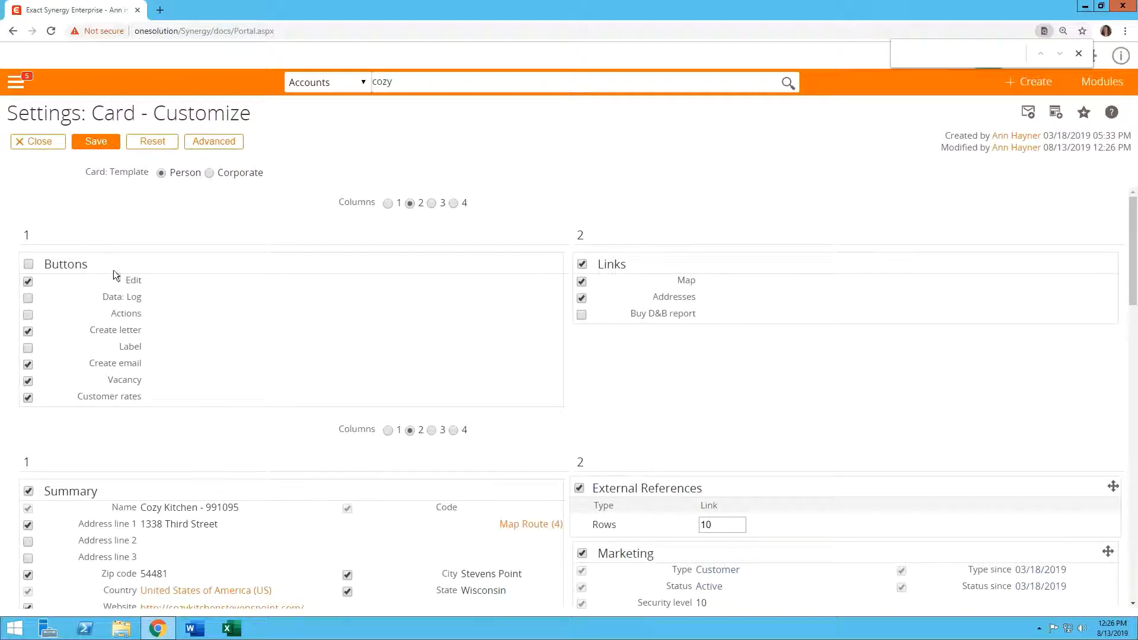
Close the card settings to return to the Cozy Kitchen account card
{"action": "left_click", "coordinate": [43, 146]}
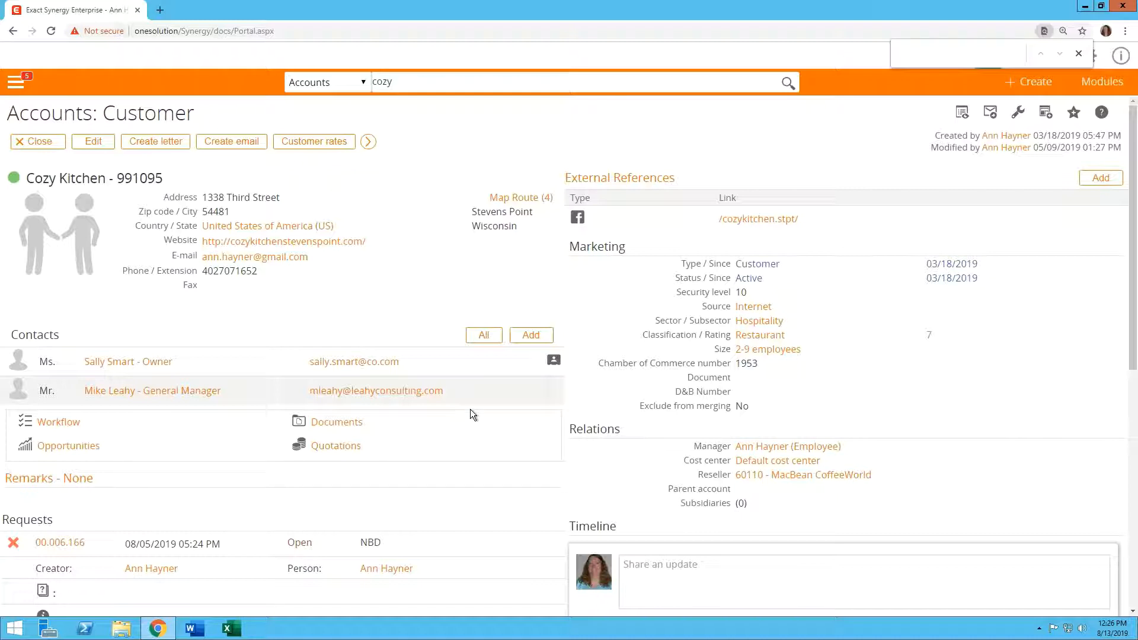
Assume another employee's identity via System > Delegation, searching People by the employee's name
{"action": "left_click", "coordinate": [1093, 86]}
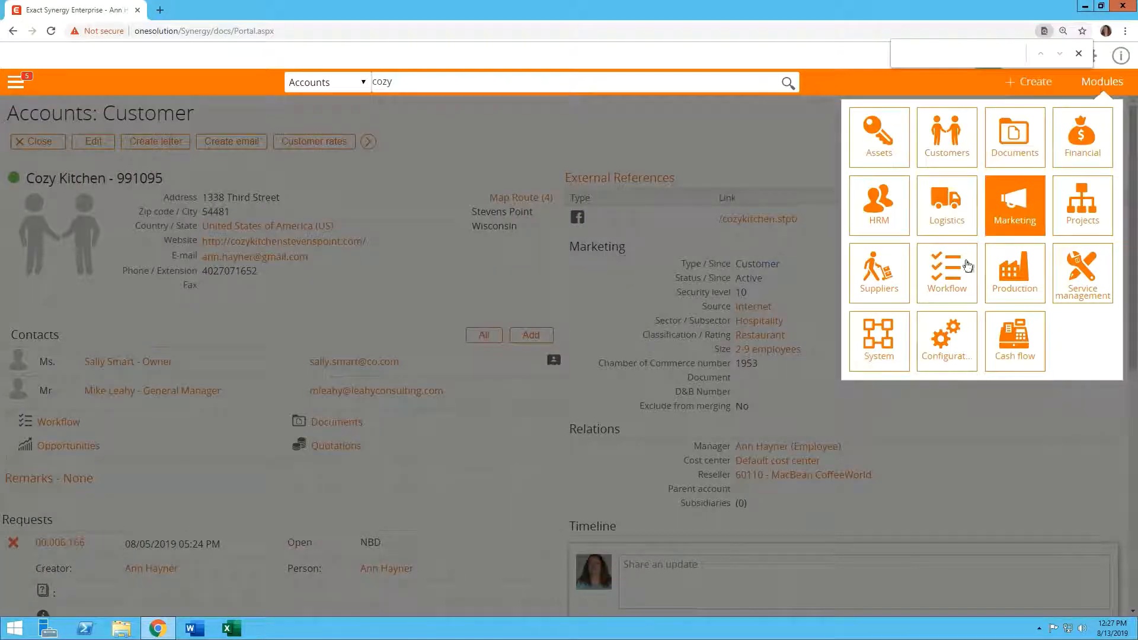
{"action": "left_click", "coordinate": [881, 345]}
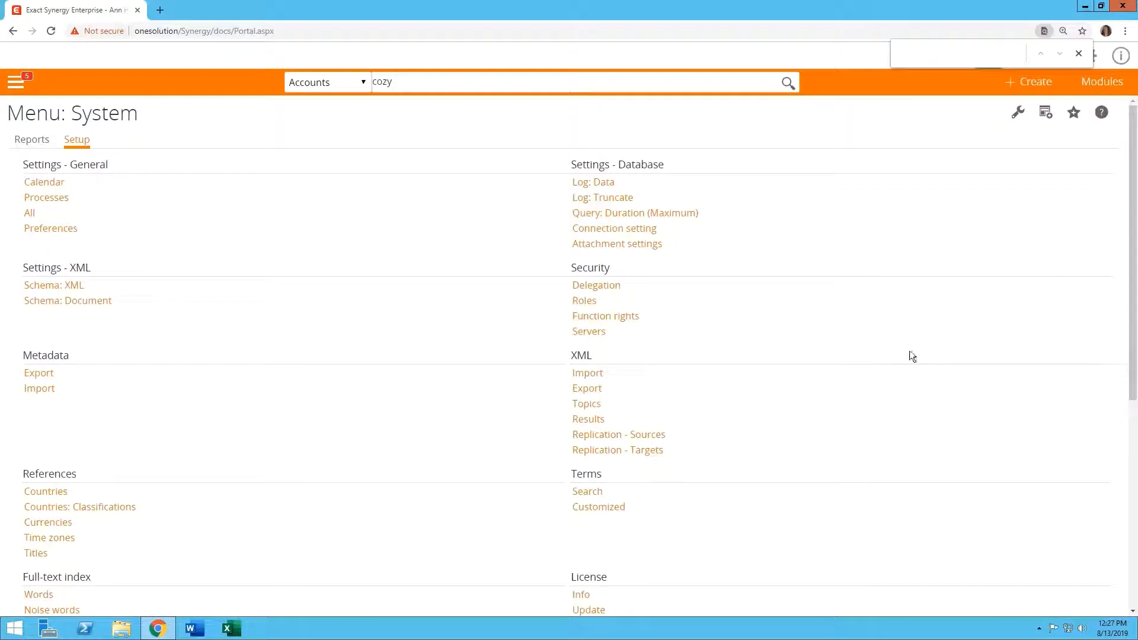
{"action": "left_click", "coordinate": [598, 287]}
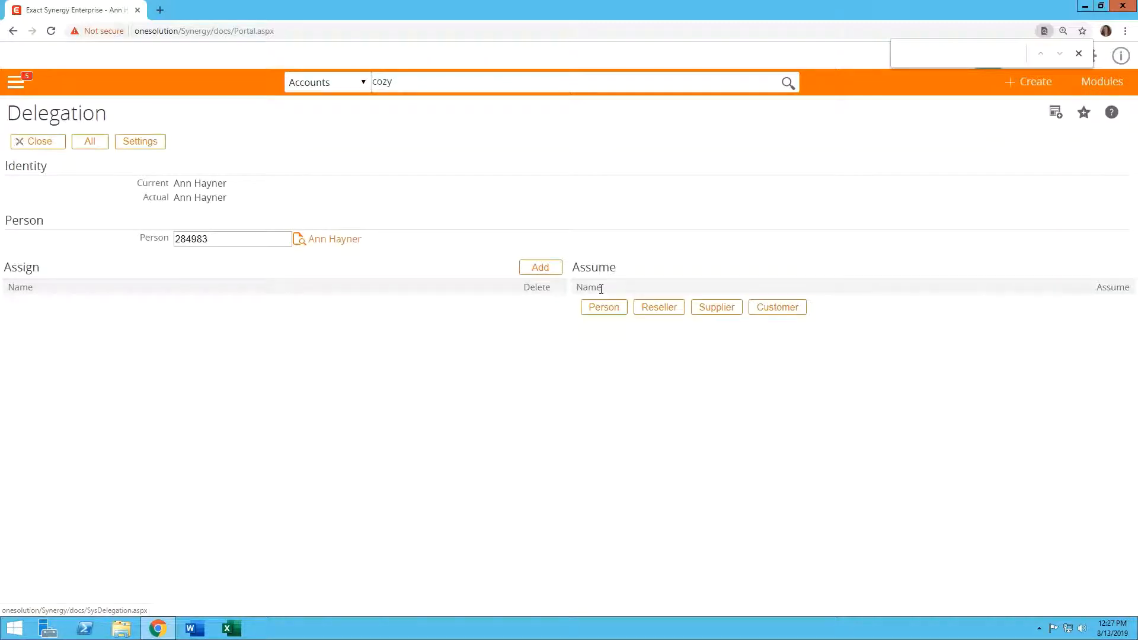
{"action": "left_click", "coordinate": [600, 305]}
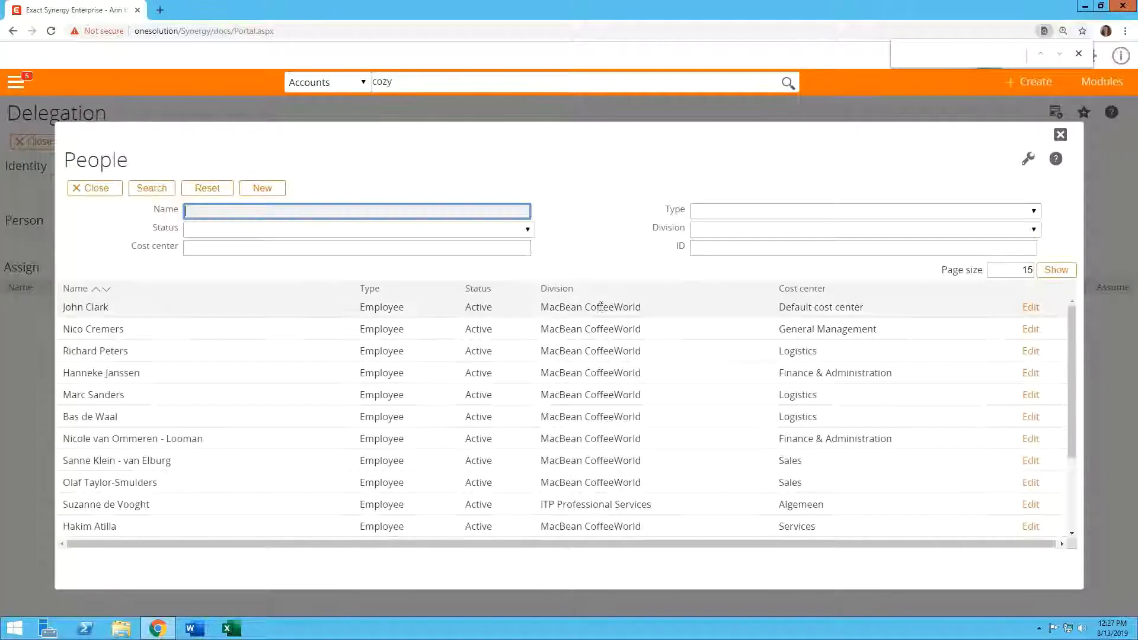
{"action": "type", "text": "george"}
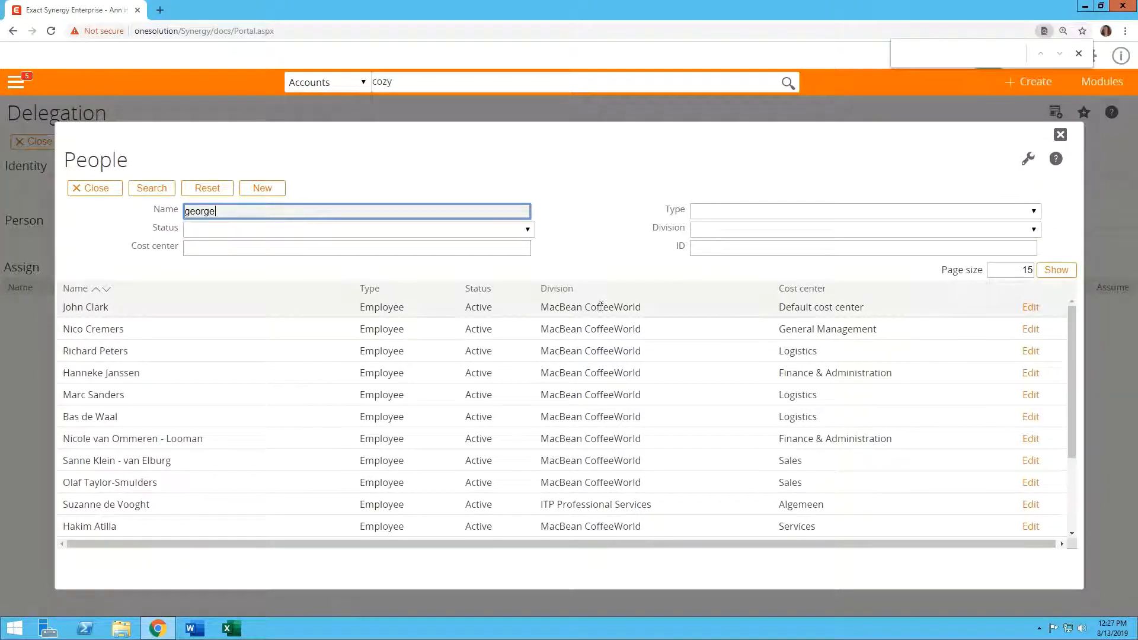
{"action": "key", "text": "Return"}
{"action": "left_click", "coordinate": [599, 308]}
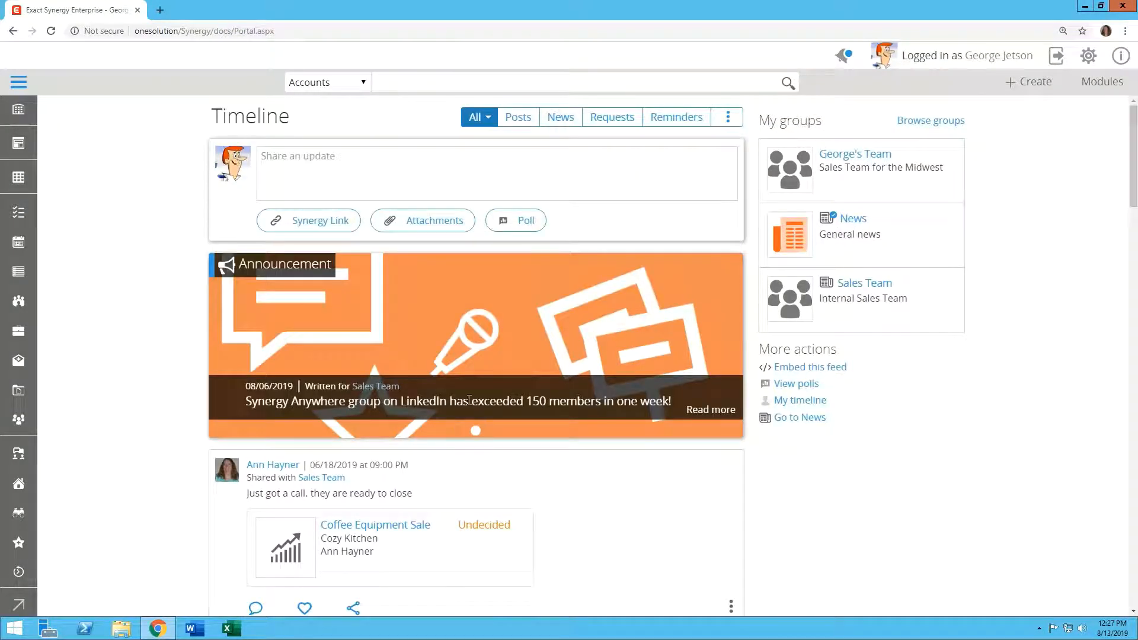
Search accounts for 'cozy' and open the Cozy Kitchen customer card to review its links
{"action": "left_click", "coordinate": [410, 83]}
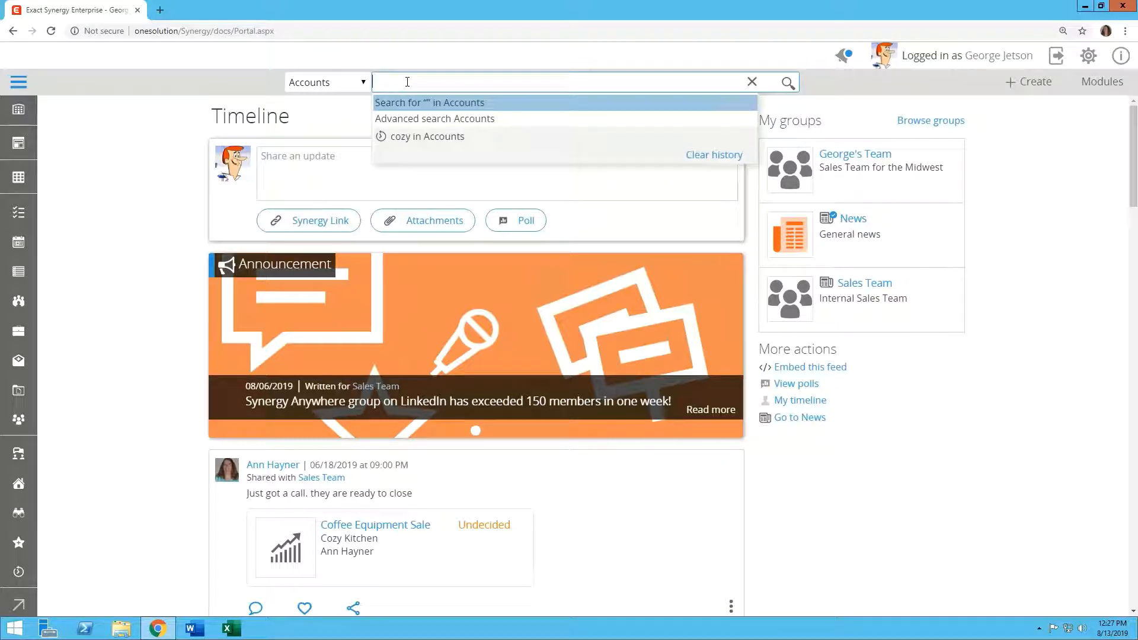
{"action": "type", "text": "cozy"}
{"action": "key", "text": "Return"}
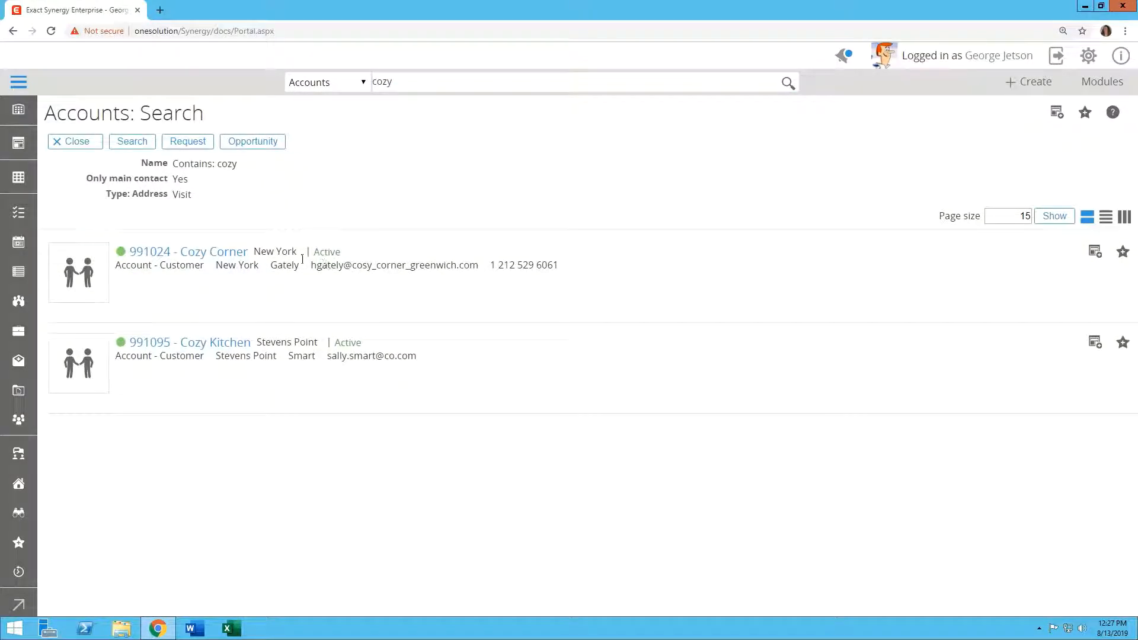
{"action": "left_click", "coordinate": [199, 346]}
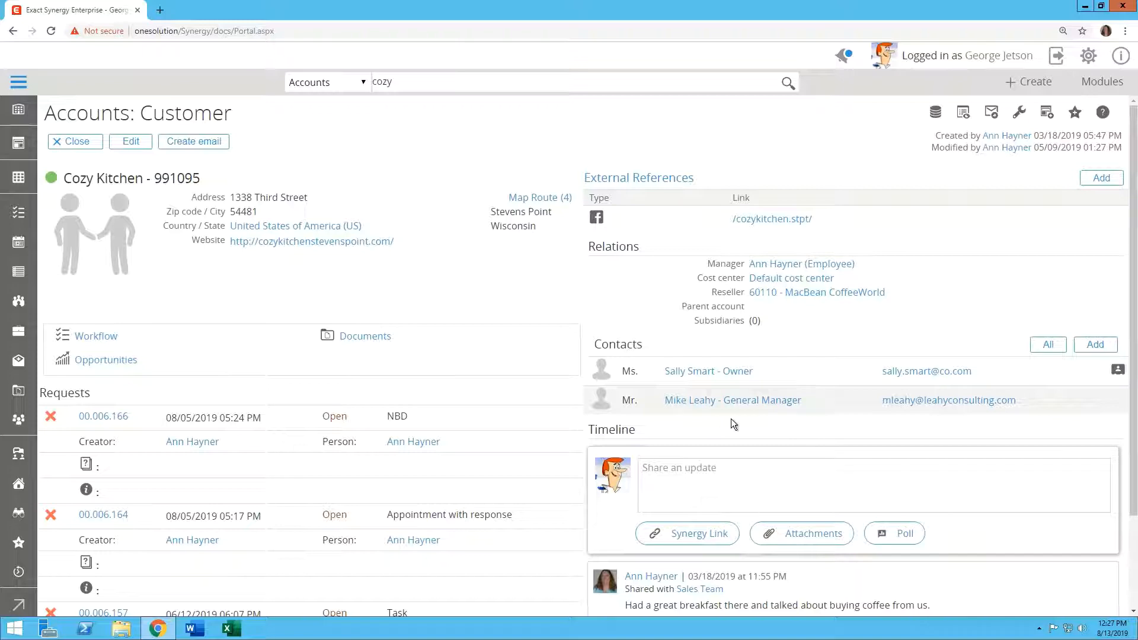
{"action": "scroll", "coordinate": [761, 476], "scroll_direction": "down", "scroll_amount": 2}
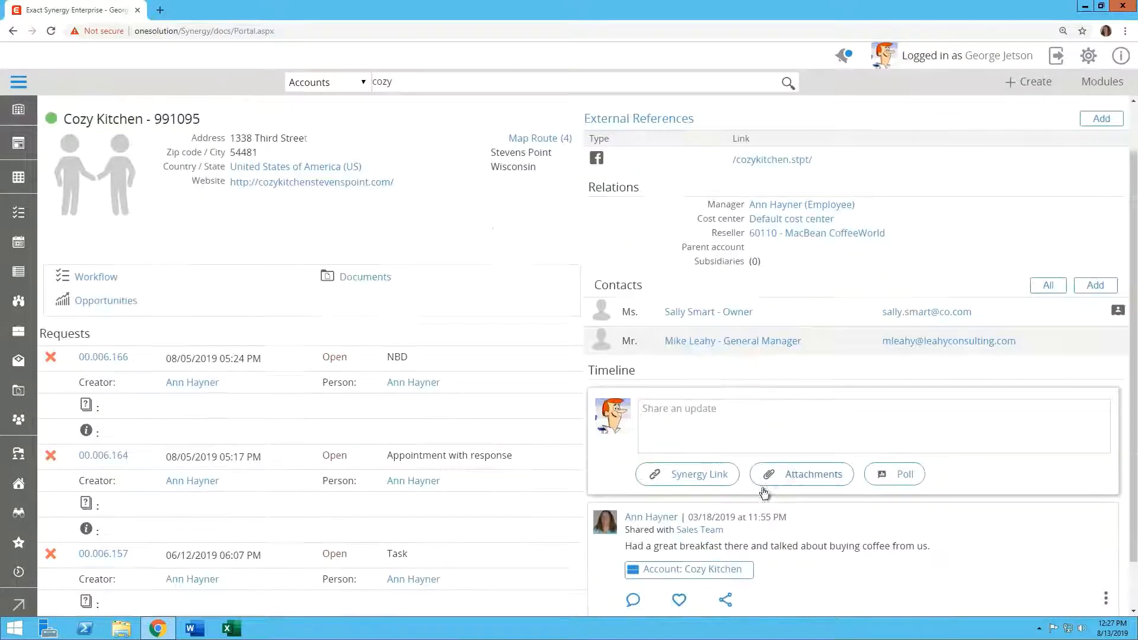
{"action": "scroll", "coordinate": [776, 524], "scroll_direction": "up", "scroll_amount": 2}
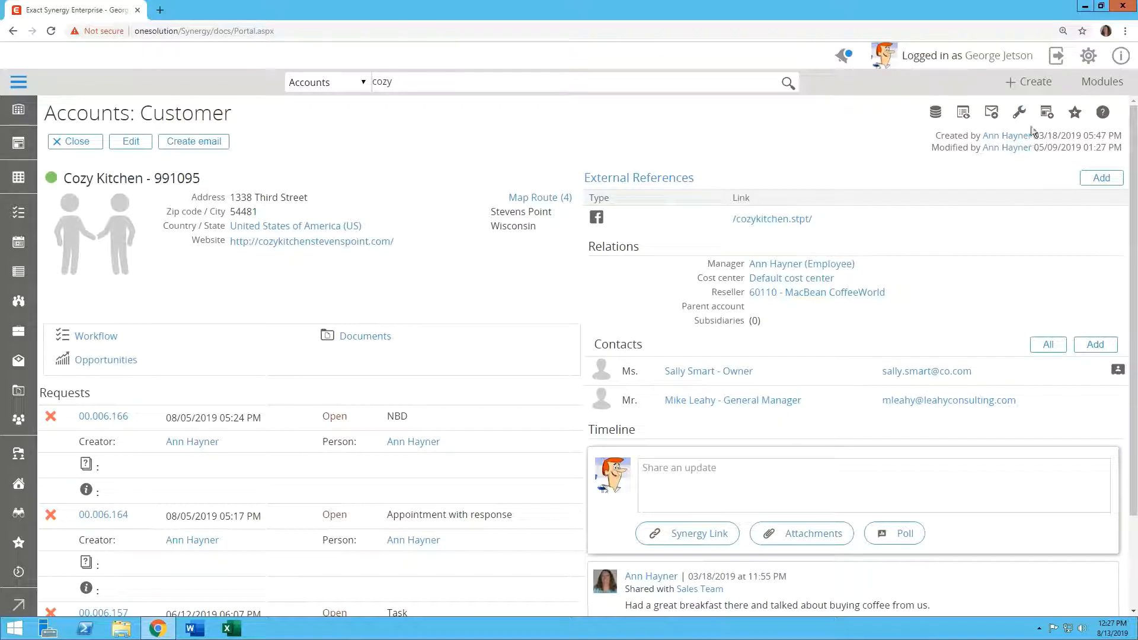
In the card customization settings, set the Monitor section to 1 column
{"action": "left_click", "coordinate": [1017, 115]}
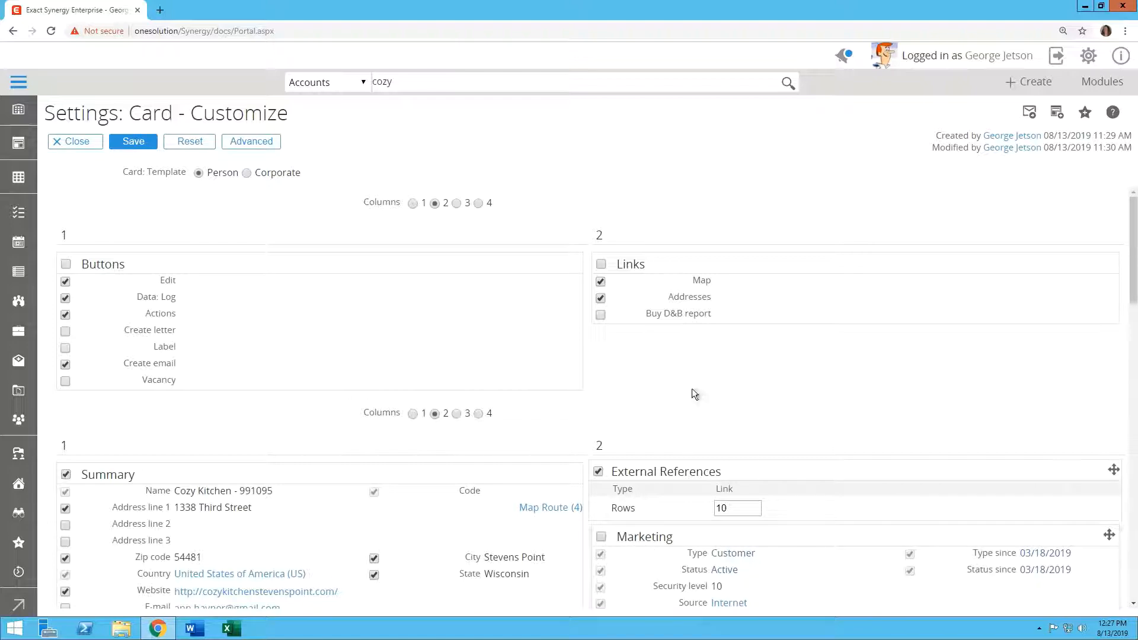
{"action": "scroll", "coordinate": [681, 384], "scroll_direction": "down", "scroll_amount": 1}
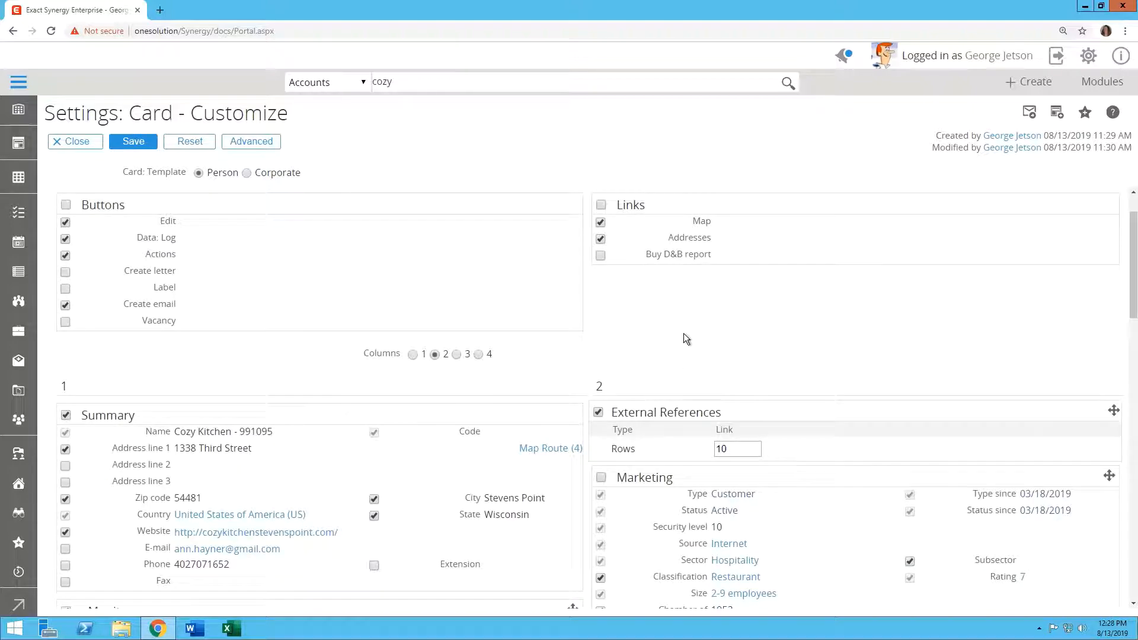
{"action": "scroll", "coordinate": [685, 336], "scroll_direction": "down", "scroll_amount": 4}
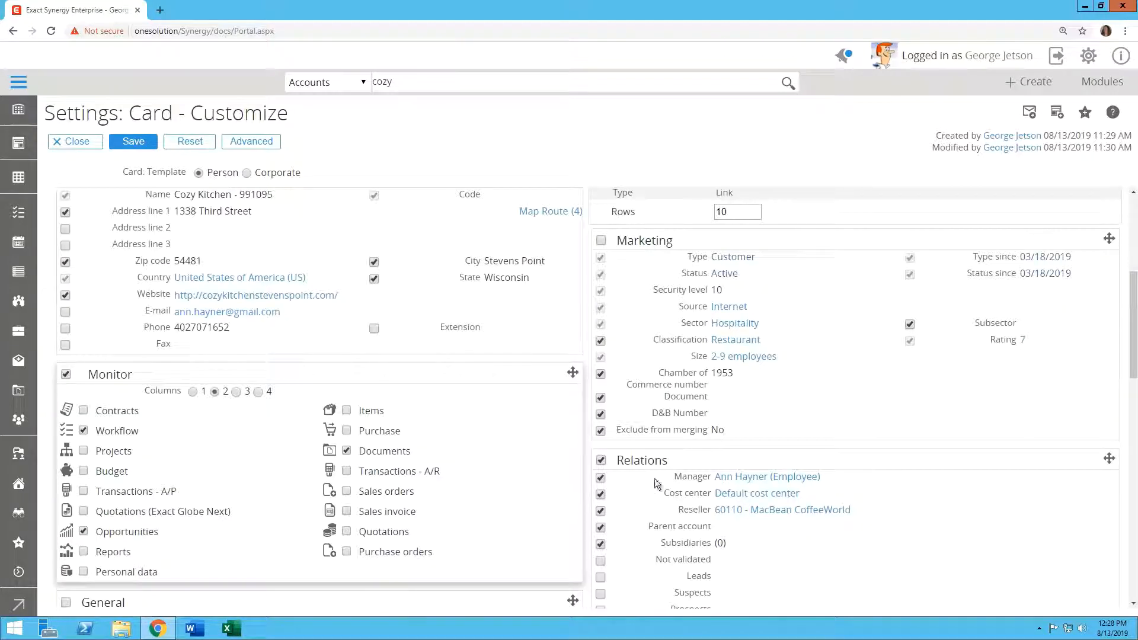
{"action": "scroll", "coordinate": [852, 518], "scroll_direction": "down", "scroll_amount": 1}
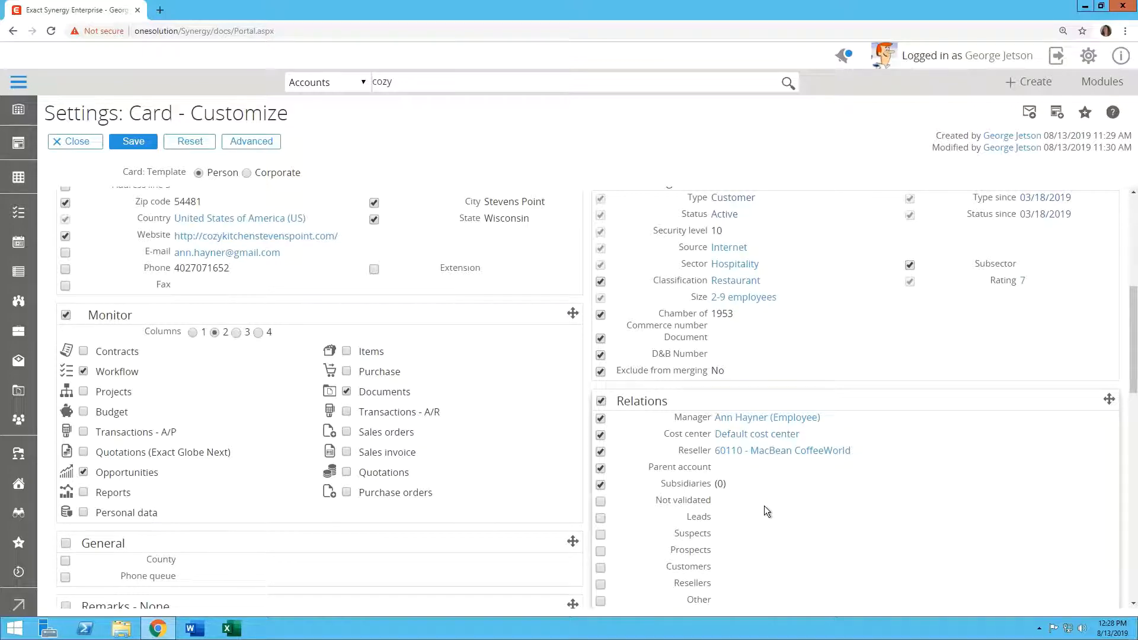
{"action": "scroll", "coordinate": [778, 497], "scroll_direction": "down", "scroll_amount": 2}
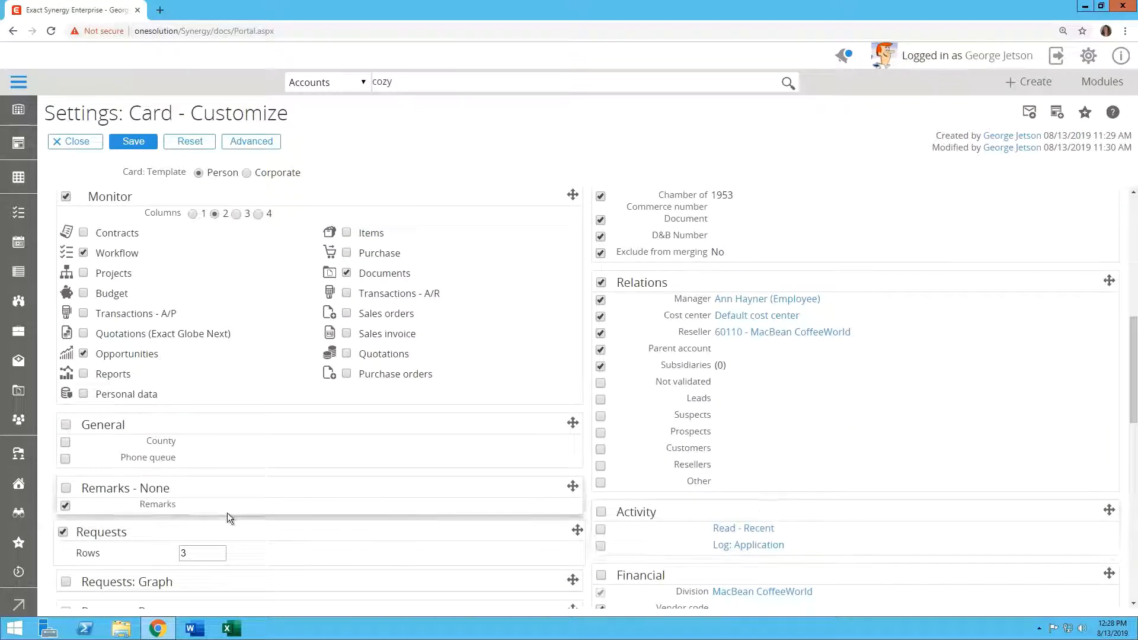
{"action": "scroll", "coordinate": [375, 499], "scroll_direction": "up", "scroll_amount": 6}
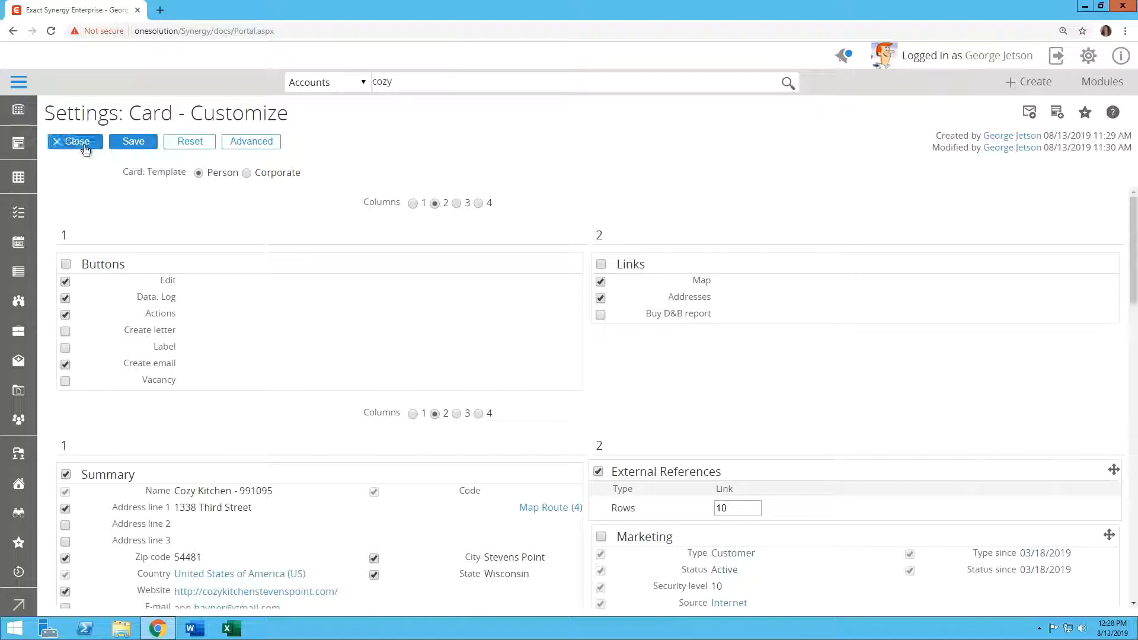
{"action": "scroll", "coordinate": [257, 413], "scroll_direction": "down", "scroll_amount": 3}
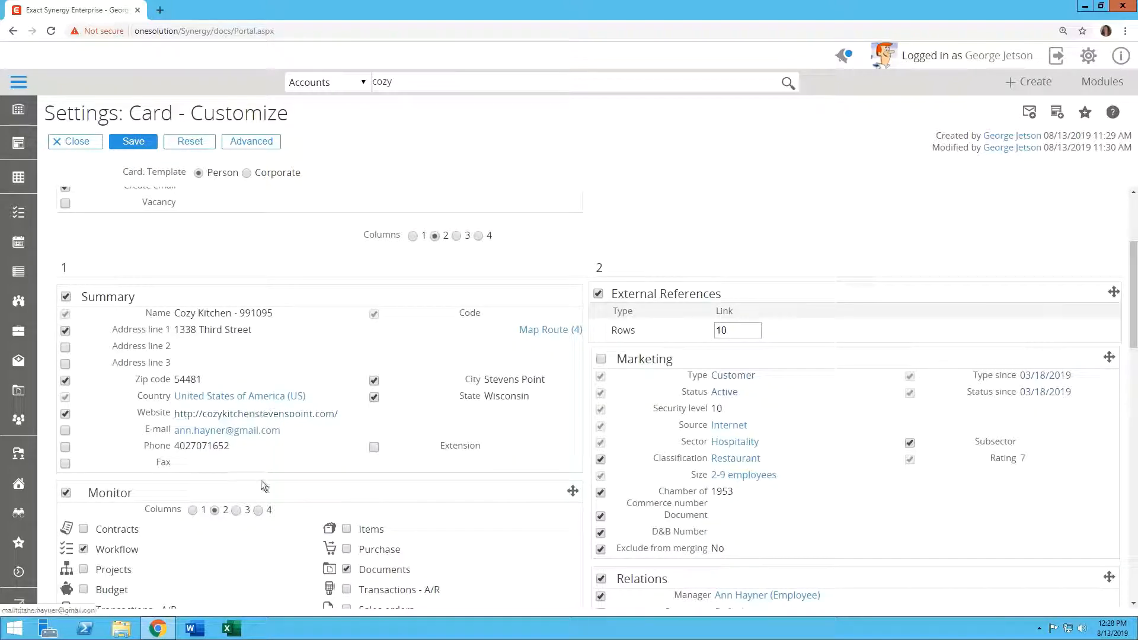
{"action": "left_click", "coordinate": [192, 510]}
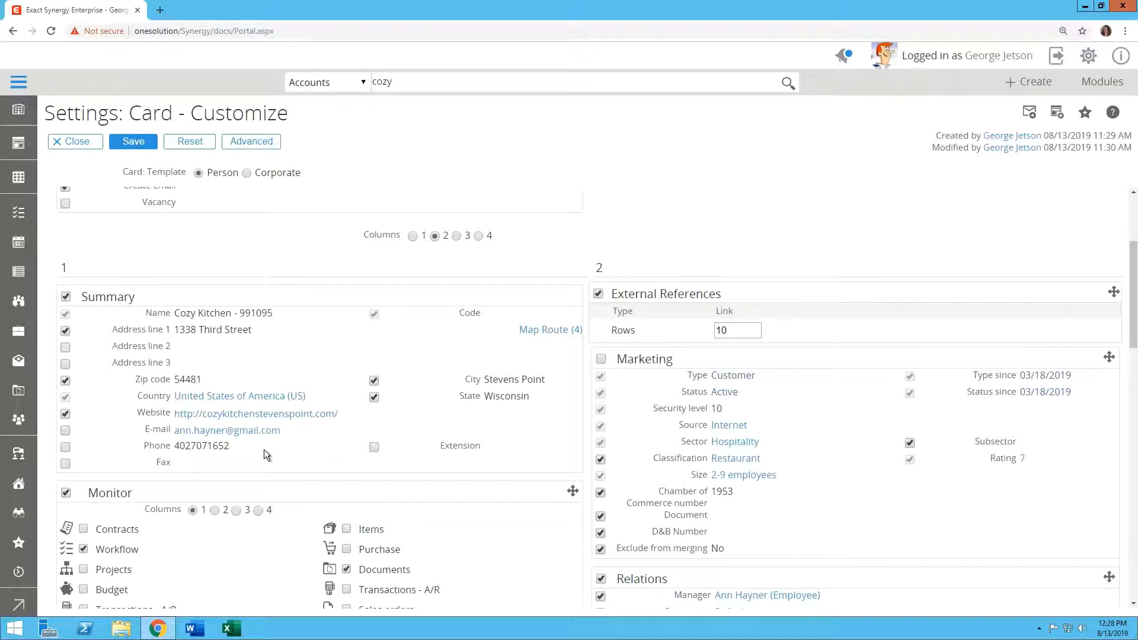
{"action": "scroll", "coordinate": [265, 449], "scroll_direction": "up", "scroll_amount": 3}
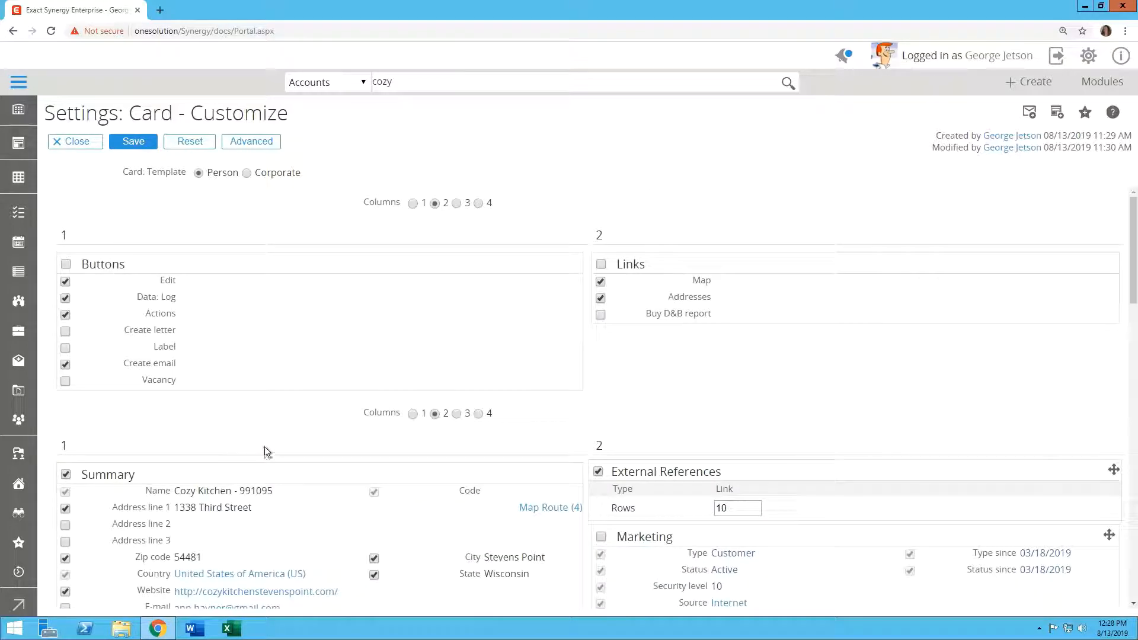
Save the one-column layout, return to the card, and open the /cozykitchen.stpt/ Facebook link
{"action": "left_click", "coordinate": [131, 145]}
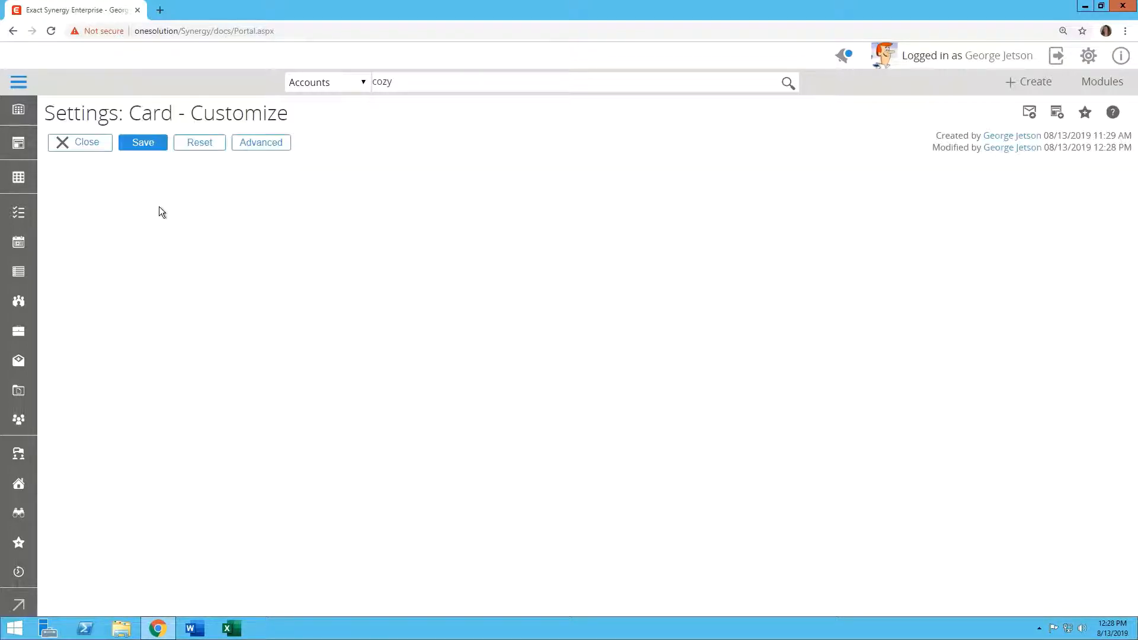
{"action": "left_click", "coordinate": [78, 143]}
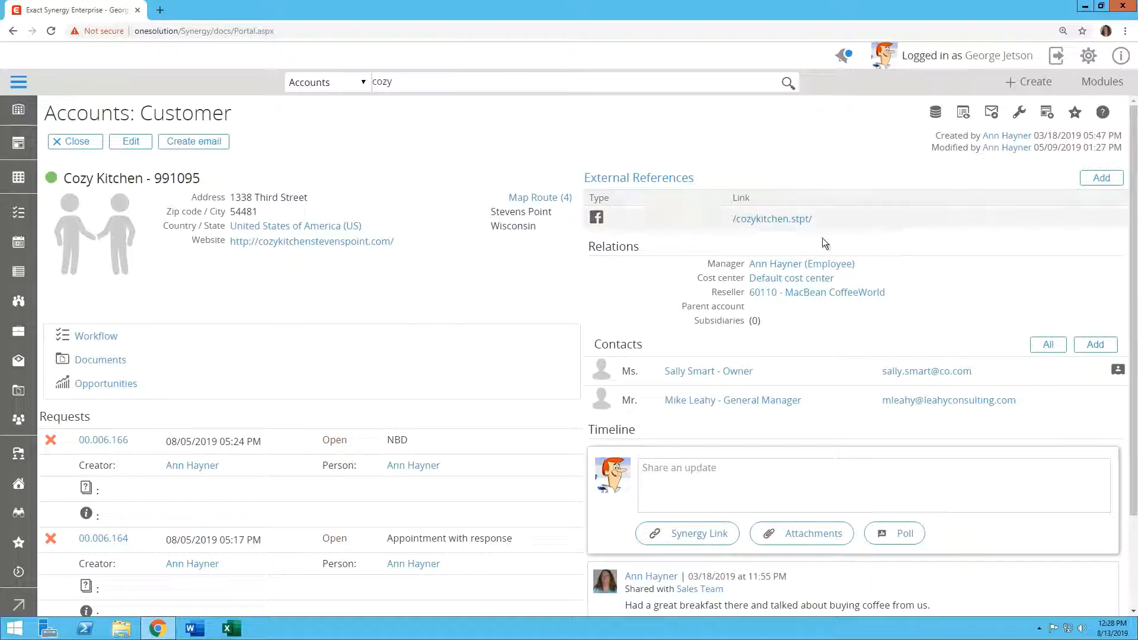
{"action": "left_click", "coordinate": [768, 220]}
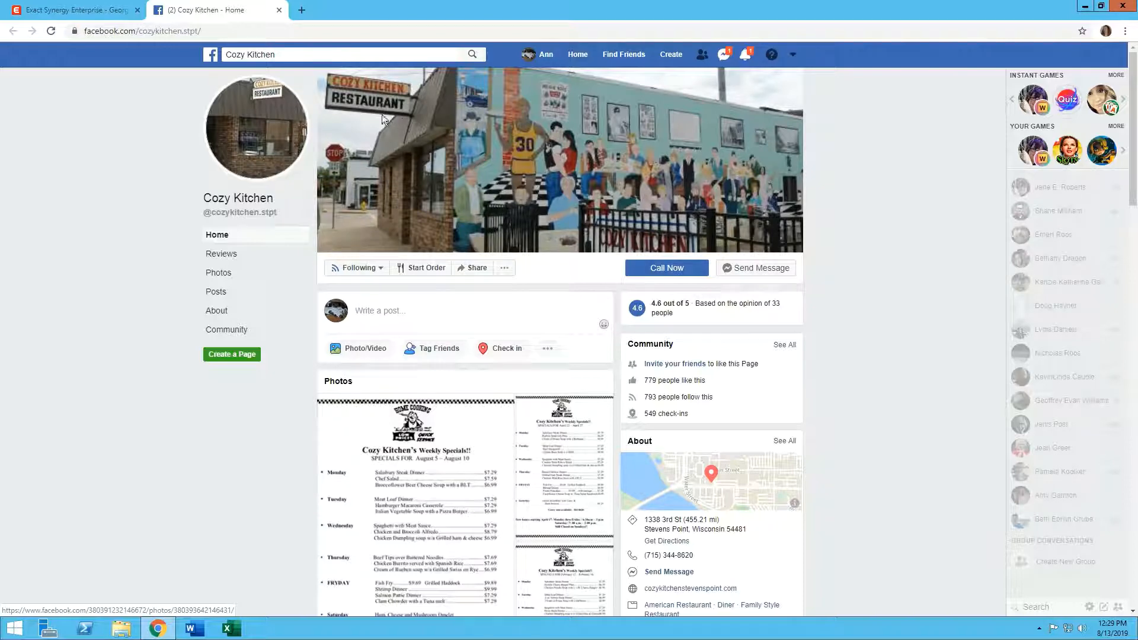
Start a new External reference for Cozy Kitchen and browse the Type list without choosing one
{"action": "left_click", "coordinate": [76, 12]}
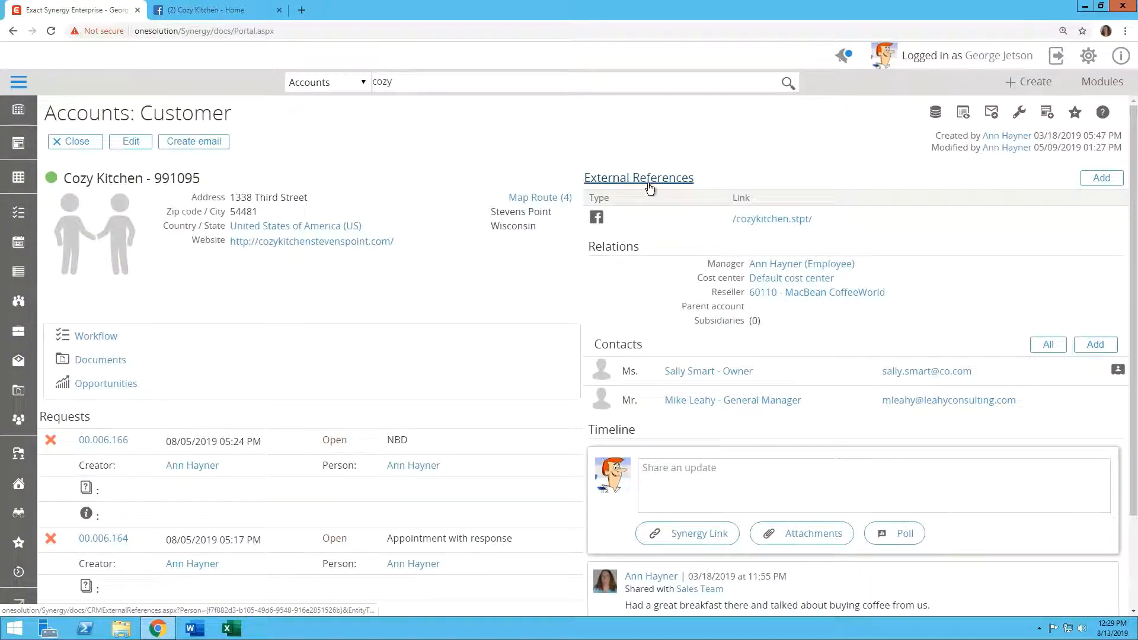
{"action": "left_click", "coordinate": [1101, 179]}
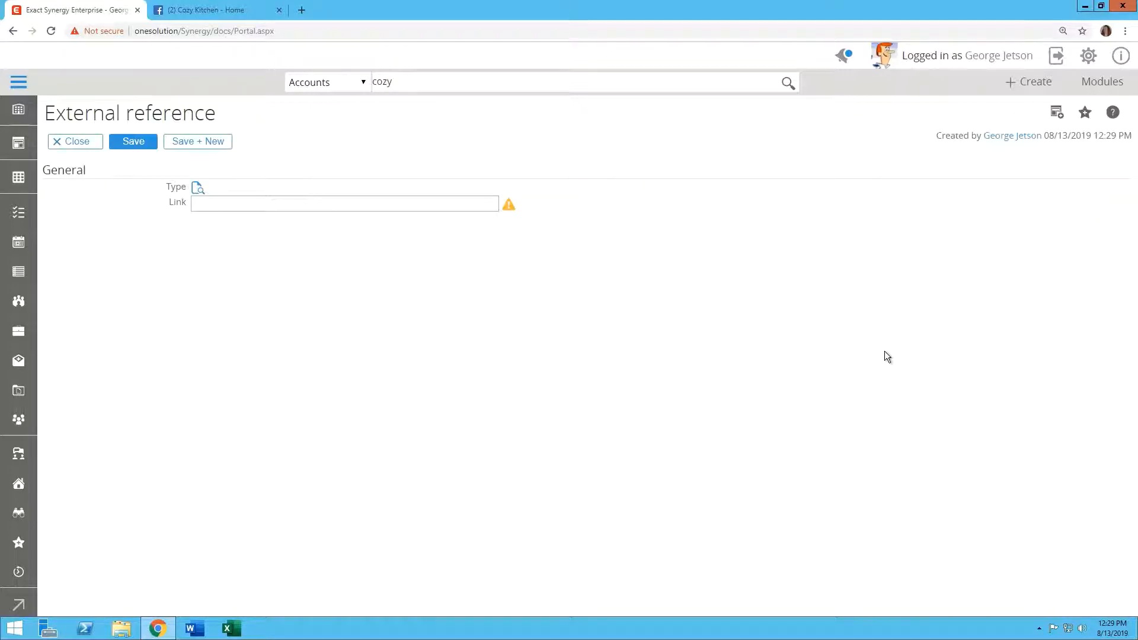
{"action": "left_click", "coordinate": [197, 188]}
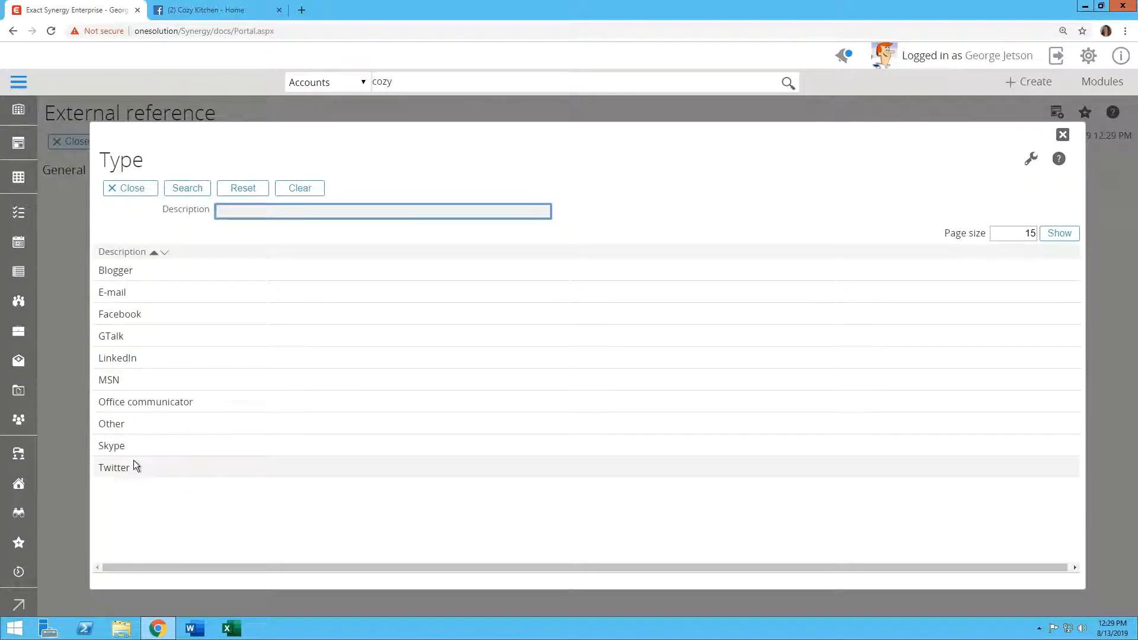
{"action": "left_click", "coordinate": [133, 190]}
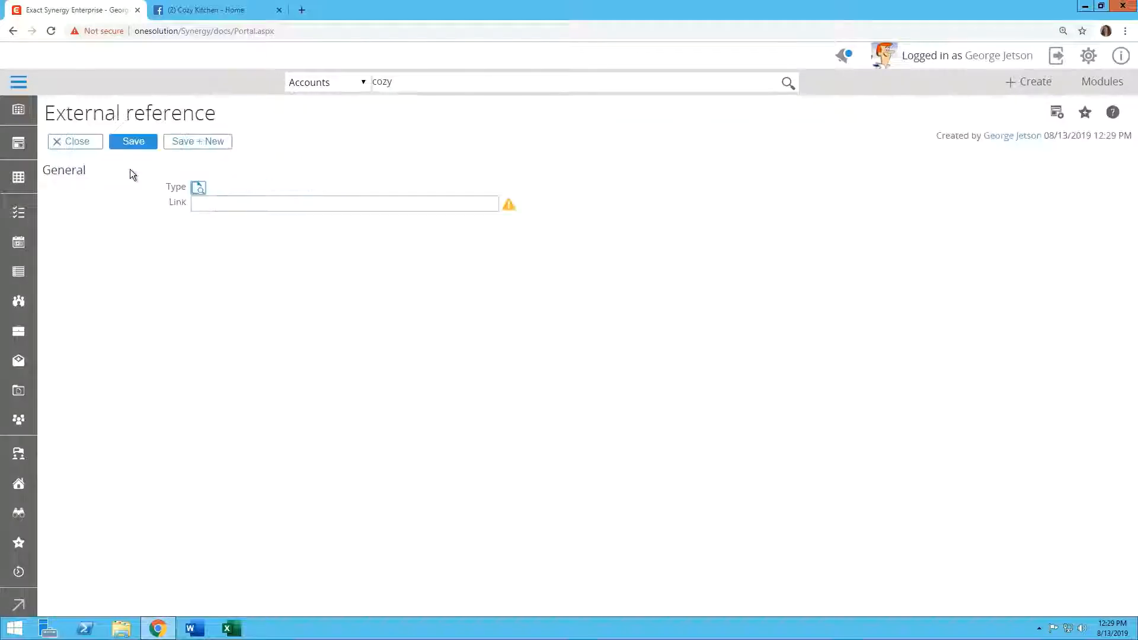
Discard the external reference form, recheck Cozy Kitchen's Facebook page, then log out to switch users
{"action": "left_click", "coordinate": [72, 143]}
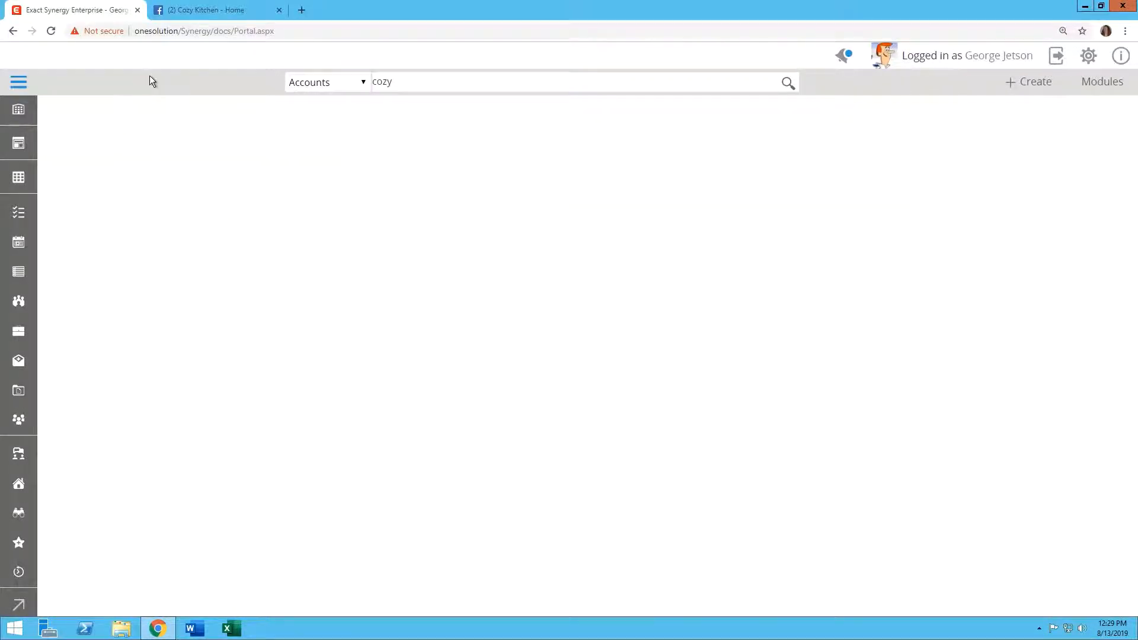
{"action": "left_click", "coordinate": [206, 10]}
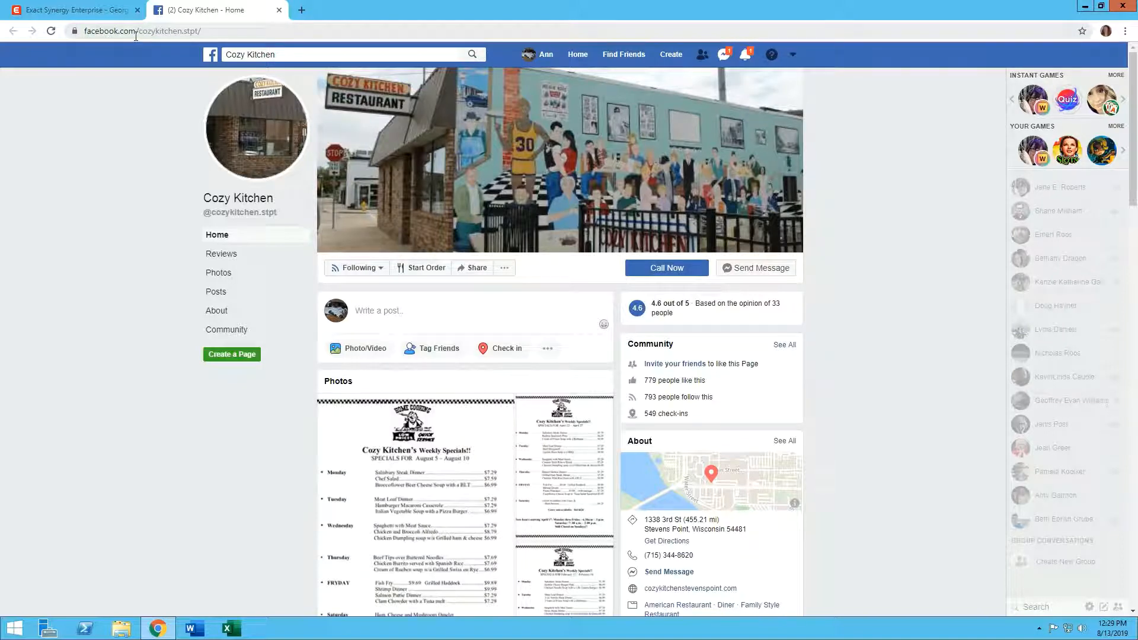
{"action": "left_click", "coordinate": [83, 11]}
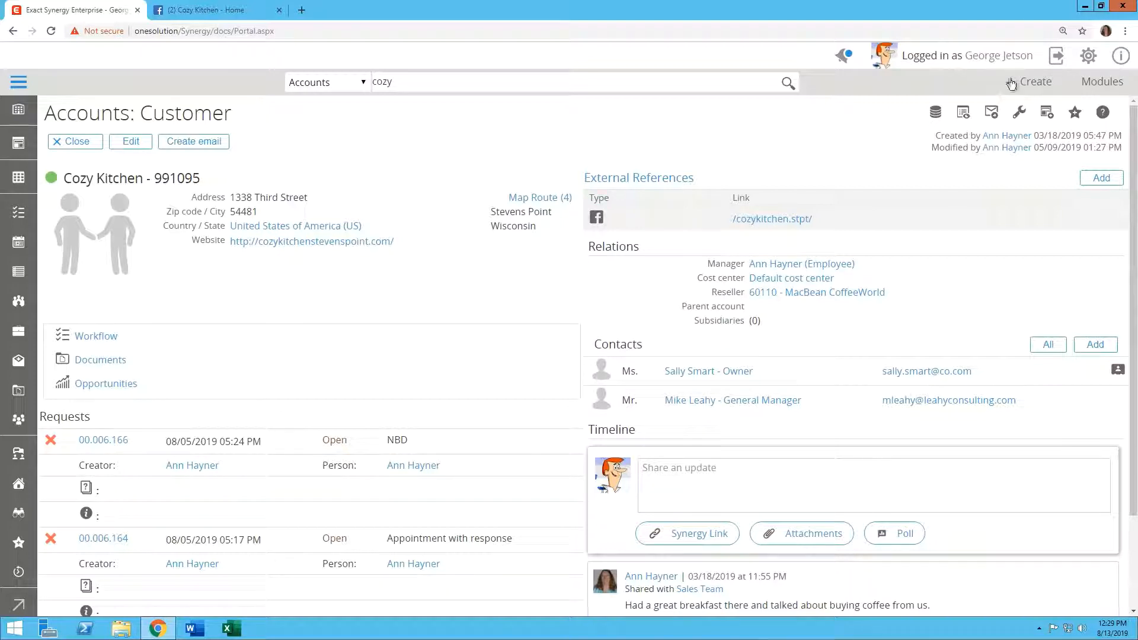
{"action": "left_click", "coordinate": [1056, 57]}
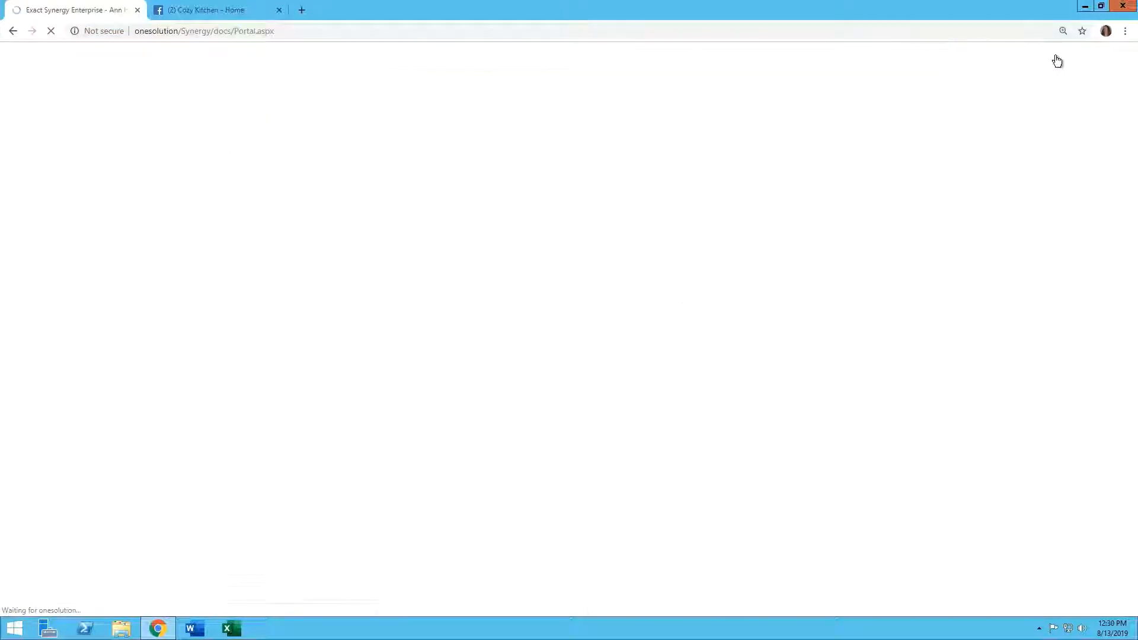